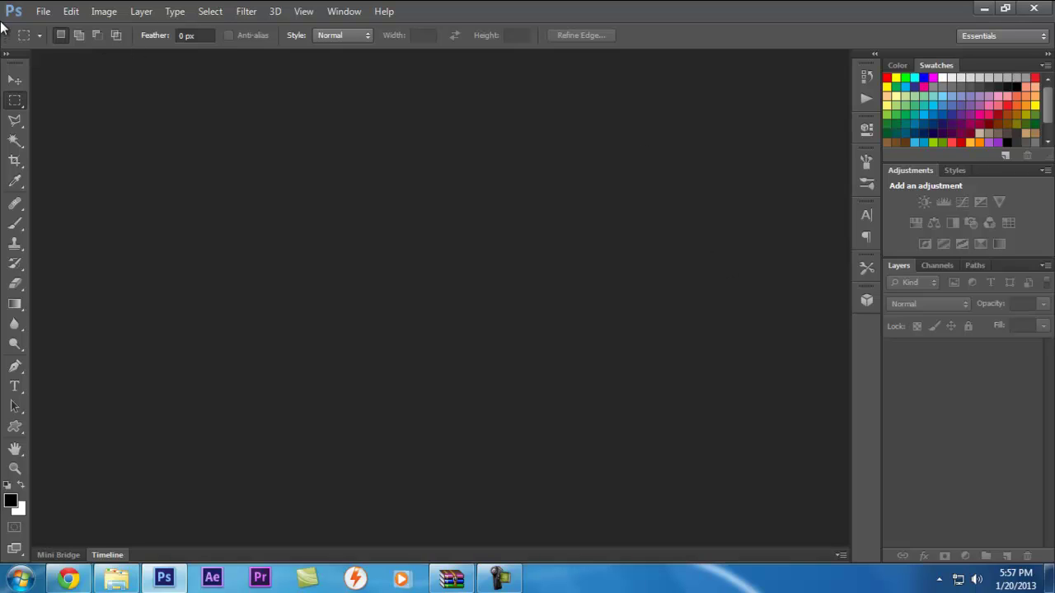
- Open the New document dialog, review the Background Contents options, then cancel
click(51, 11)
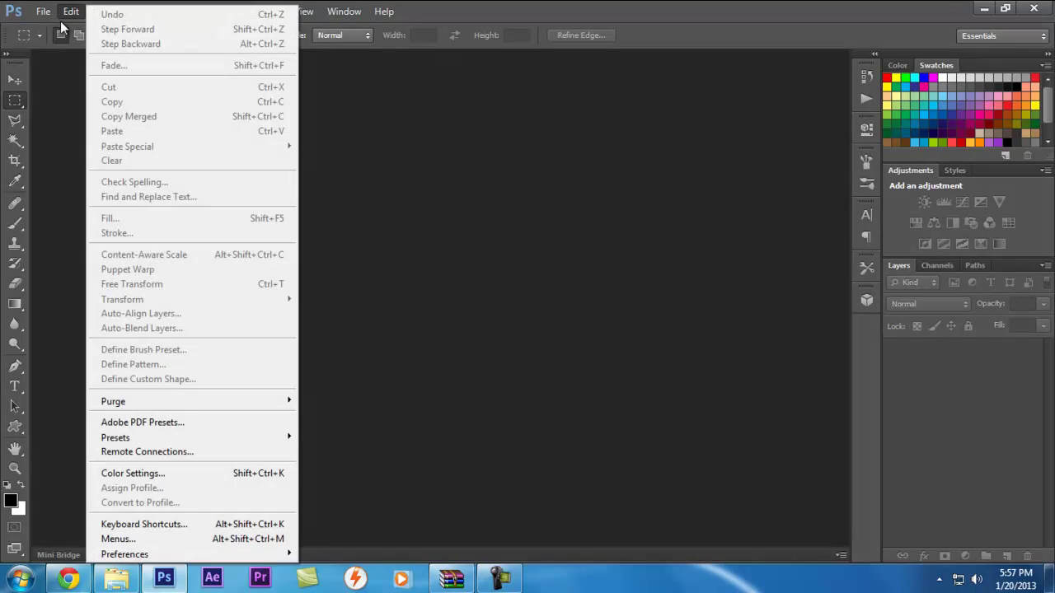
click(57, 30)
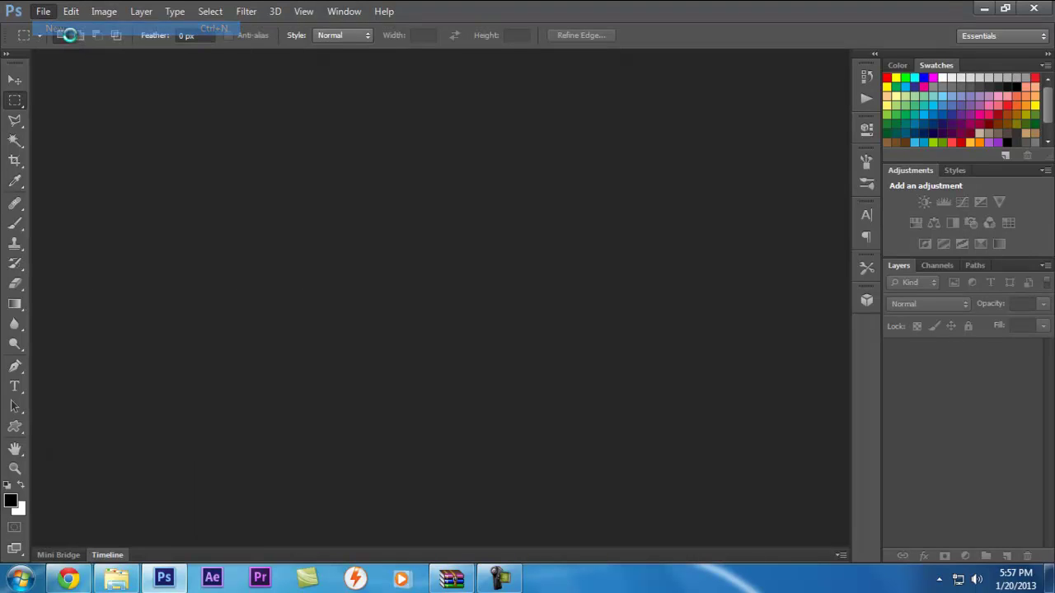
click(513, 295)
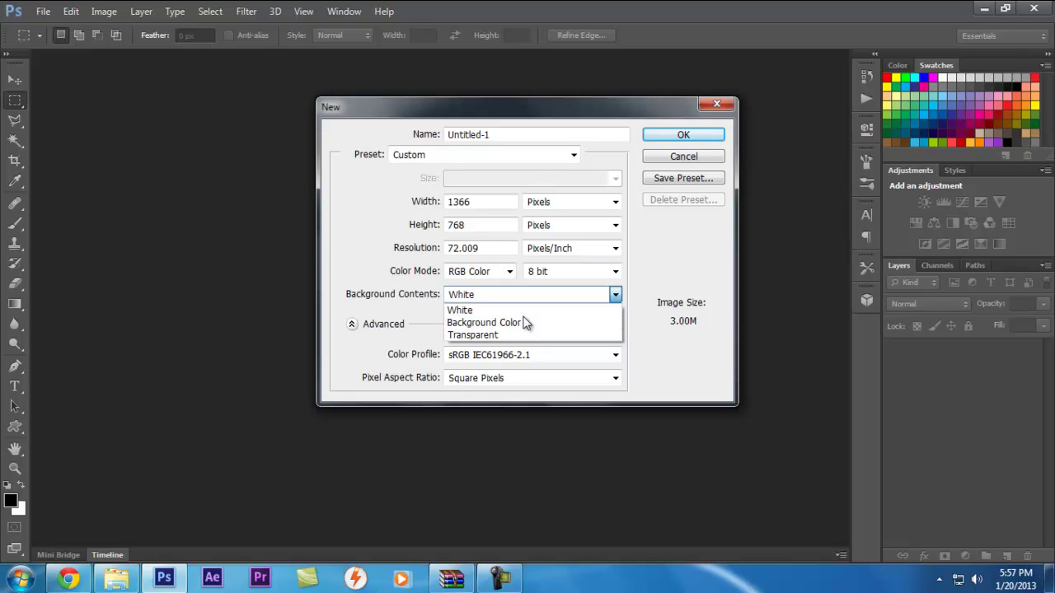
click(525, 309)
click(524, 306)
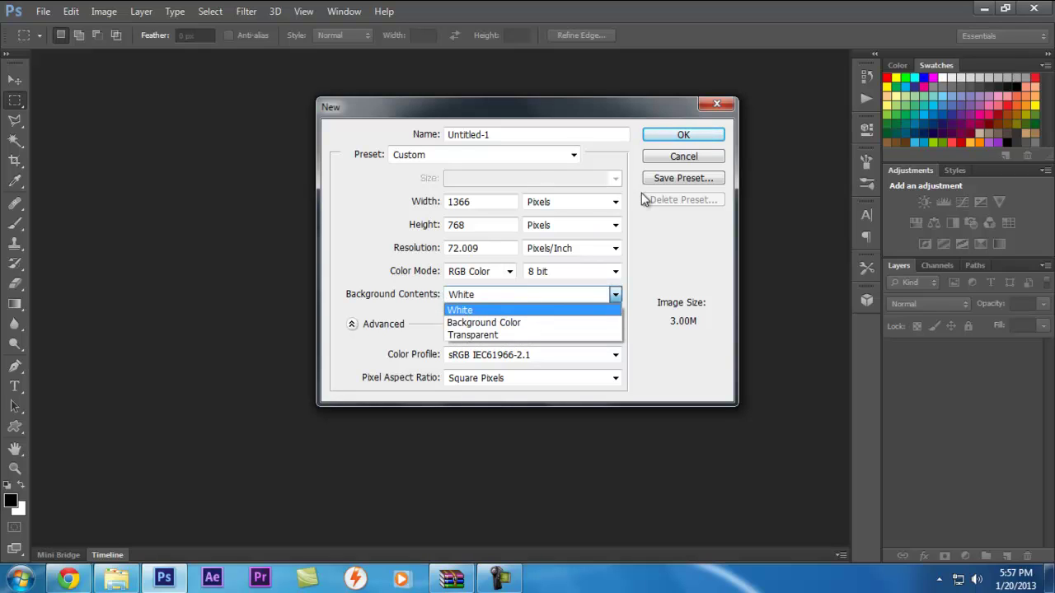
click(598, 202)
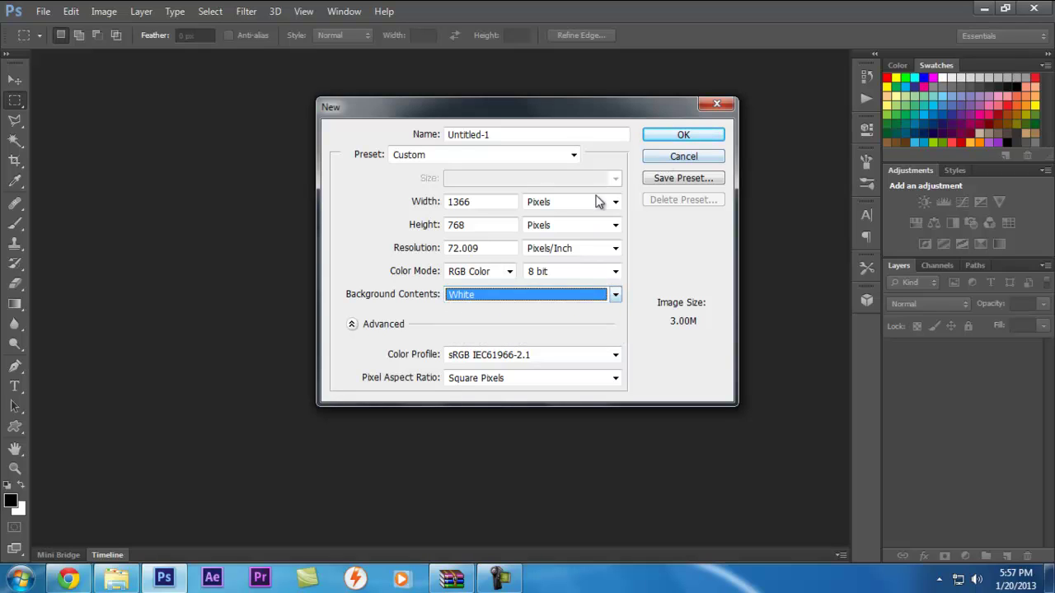
click(684, 158)
- Swap colours so black is the background, then create a 1366 × 768 document filled with Background Color
key(z)
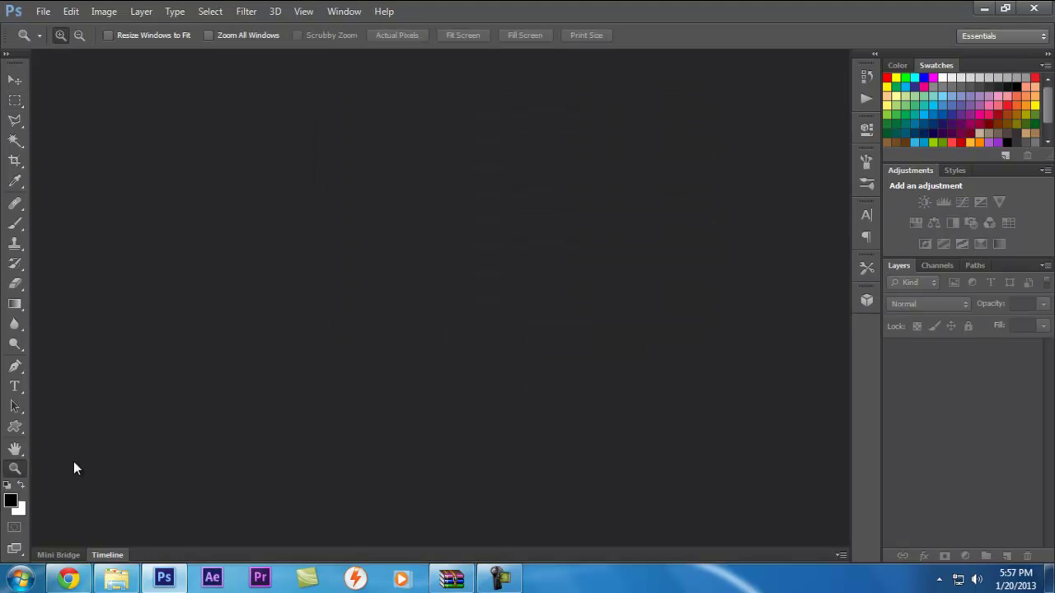
key(x)
click(42, 11)
click(46, 25)
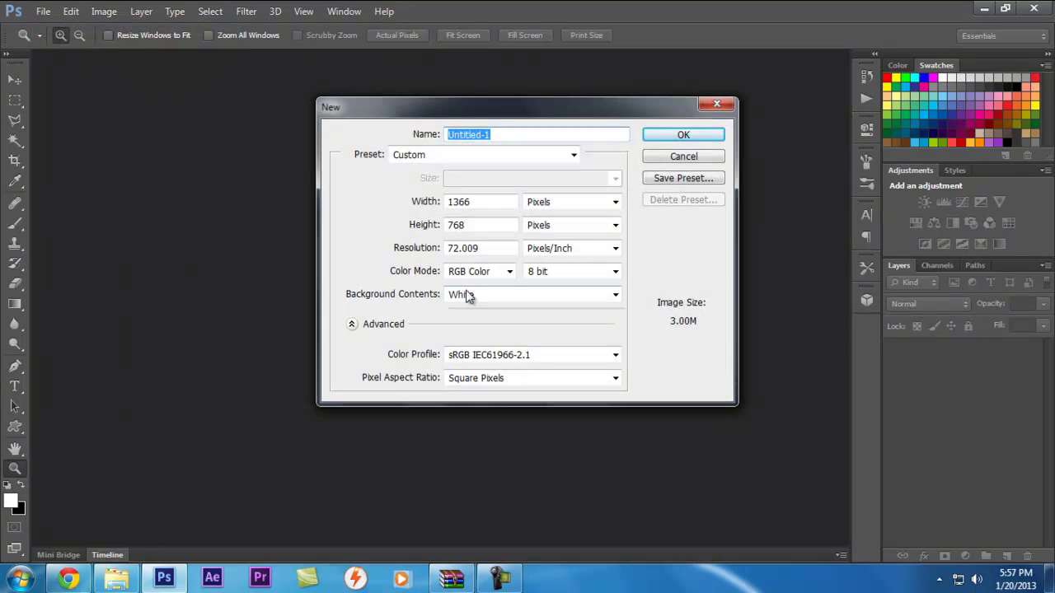
click(466, 294)
click(474, 321)
click(687, 135)
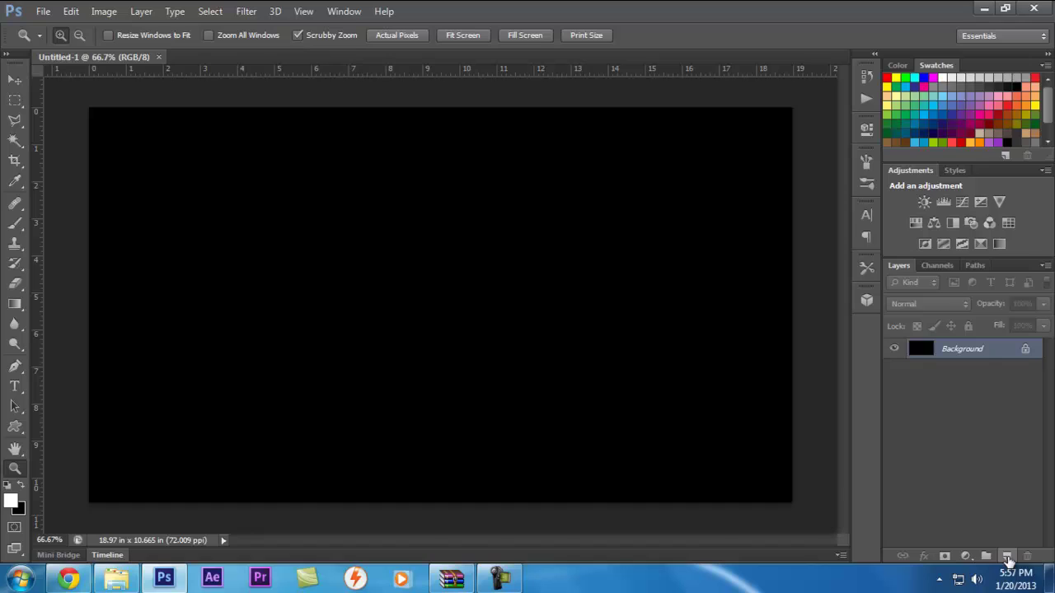
- Add Layer 1 above the Background and set up a 50 px hard round brush
click(1006, 557)
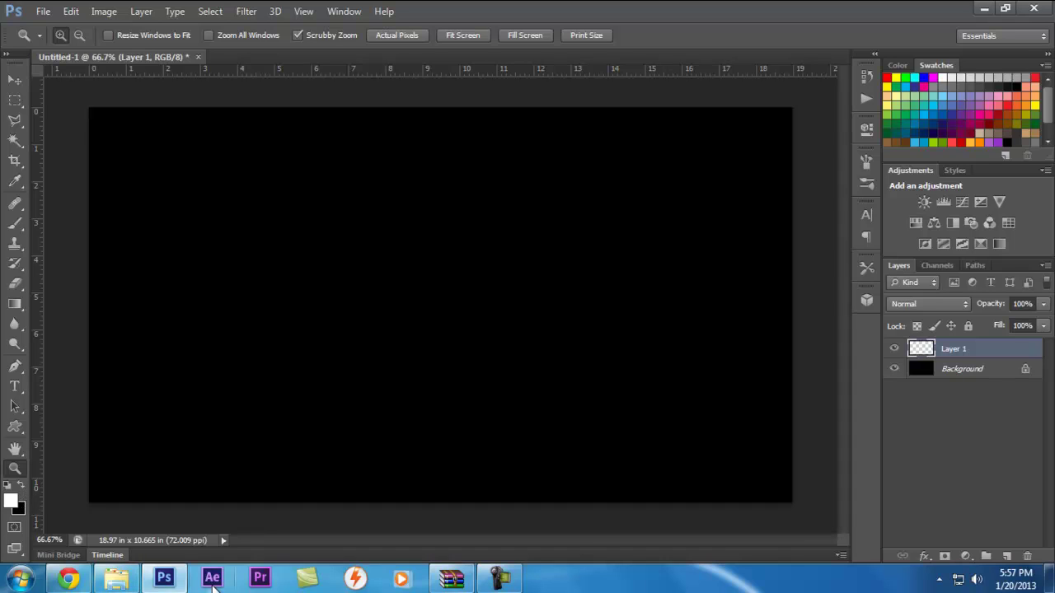
key(x)
key(x)
click(20, 228)
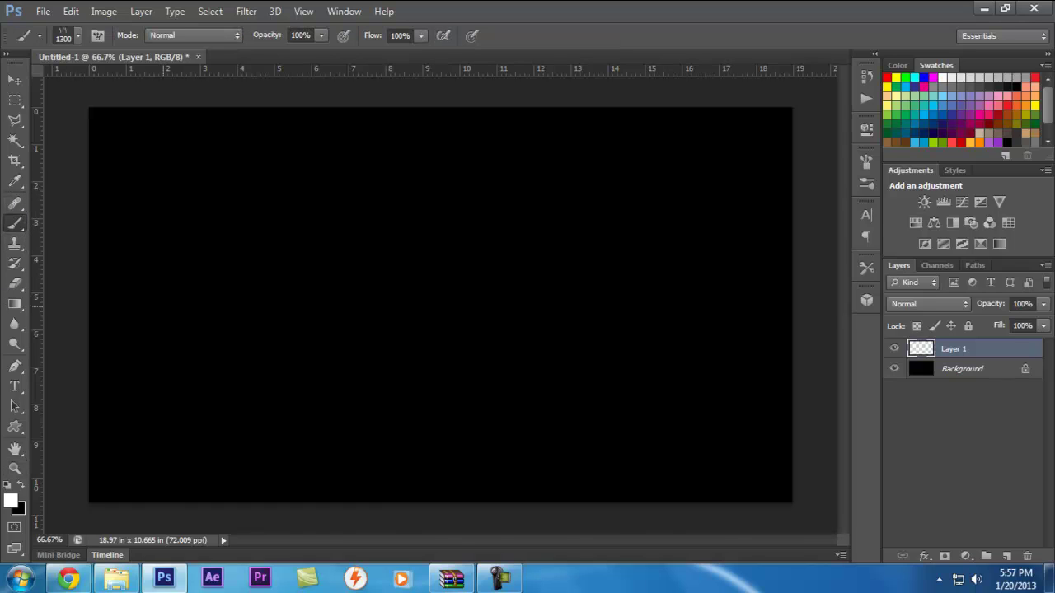
right_click(213, 393)
click(215, 415)
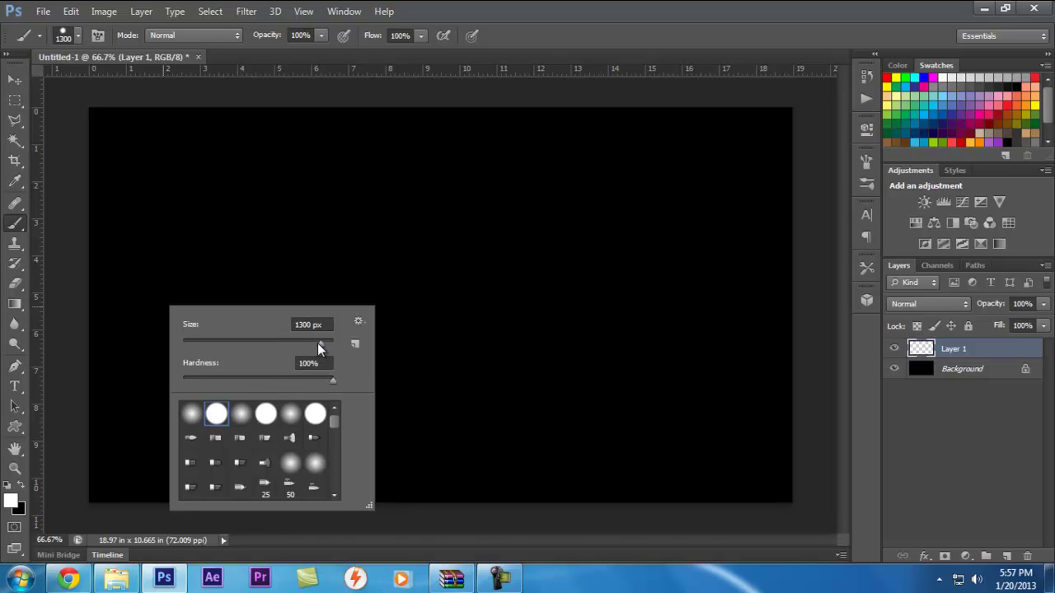
click(219, 340)
drag(217, 337, 221, 337)
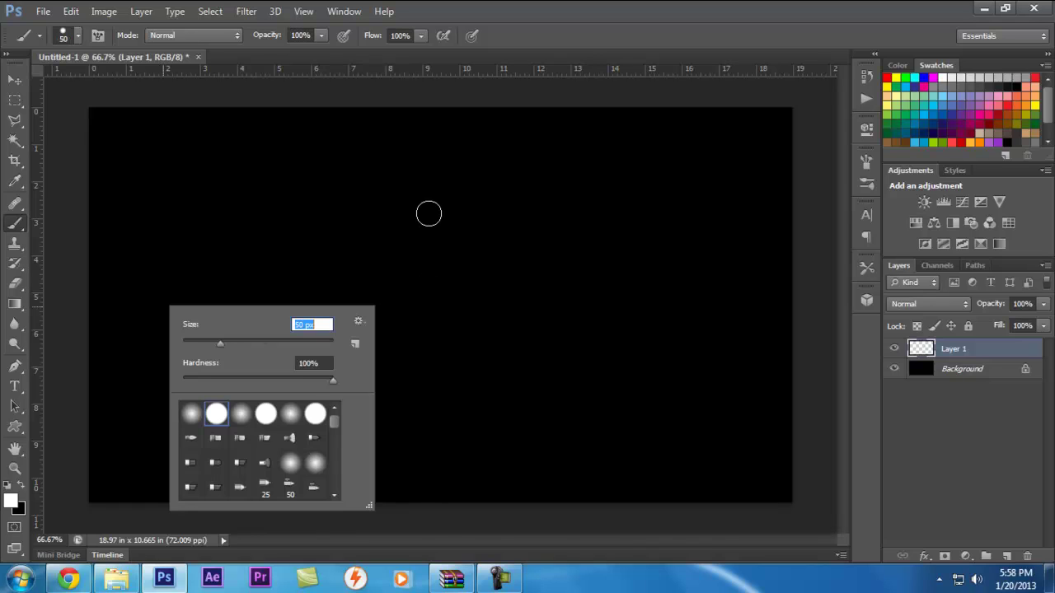
click(571, 33)
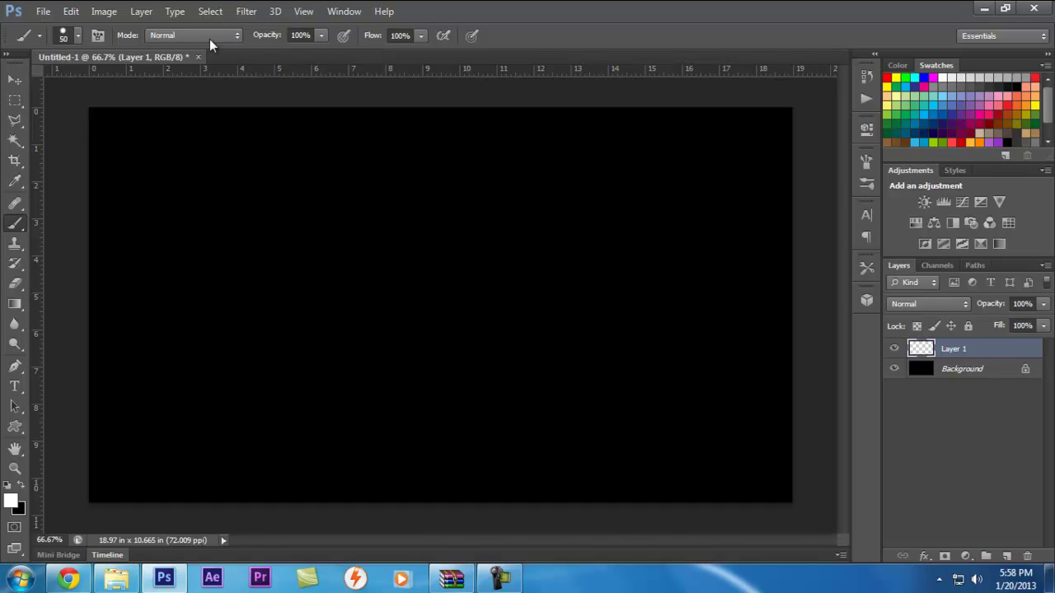
- Set brush flow to 1%, lower opacity slightly, and paint a faint white test stroke
drag(373, 41, 336, 38)
key(Return)
drag(273, 40, 289, 43)
mouse_move(331, 368)
mouse_down()
mouse_move(358, 363)
mouse_move(364, 349)
mouse_move(383, 348)
mouse_move(368, 365)
mouse_move(398, 361)
mouse_move(386, 346)
mouse_move(401, 345)
mouse_move(367, 343)
mouse_move(361, 328)
mouse_move(368, 339)
mouse_move(352, 347)
mouse_move(329, 337)
mouse_move(372, 323)
mouse_move(401, 343)
mouse_move(386, 353)
mouse_move(408, 337)
mouse_move(341, 316)
mouse_up()
- Switch the brush to a soft round tip with 0% hardness
right_click(288, 283)
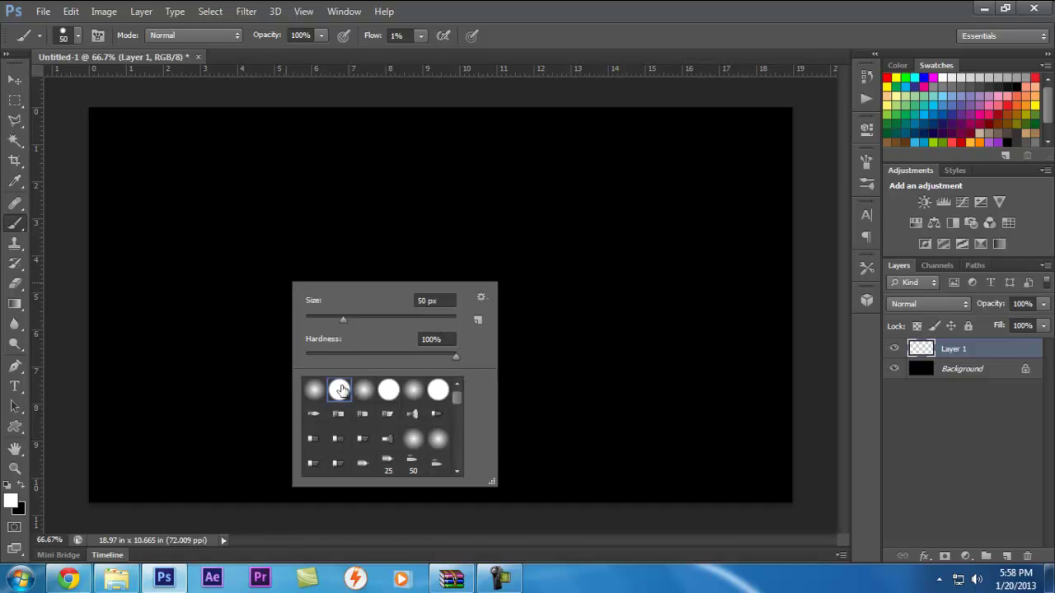
click(315, 392)
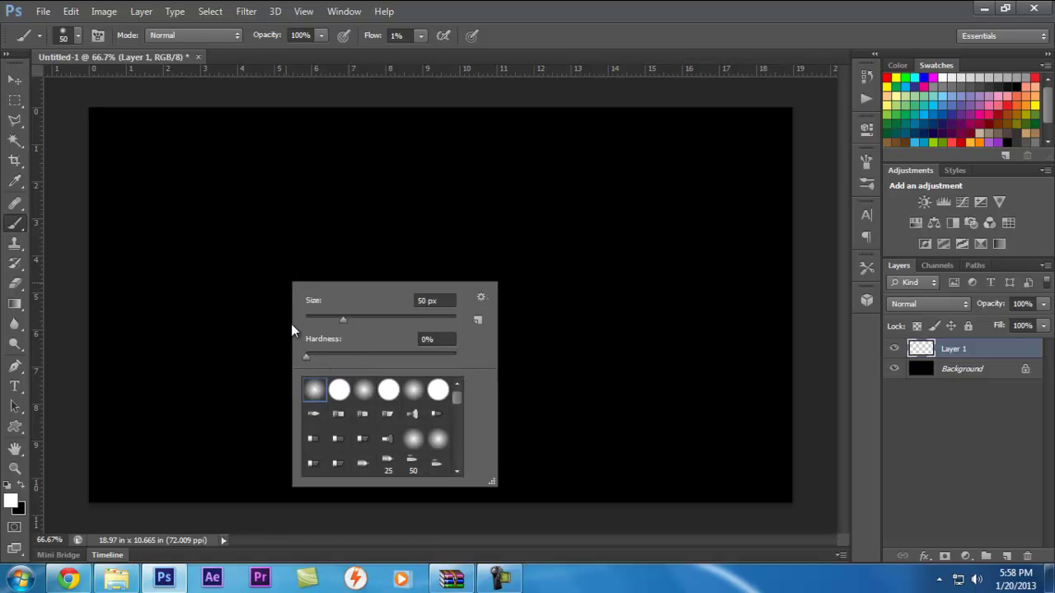
click(656, 23)
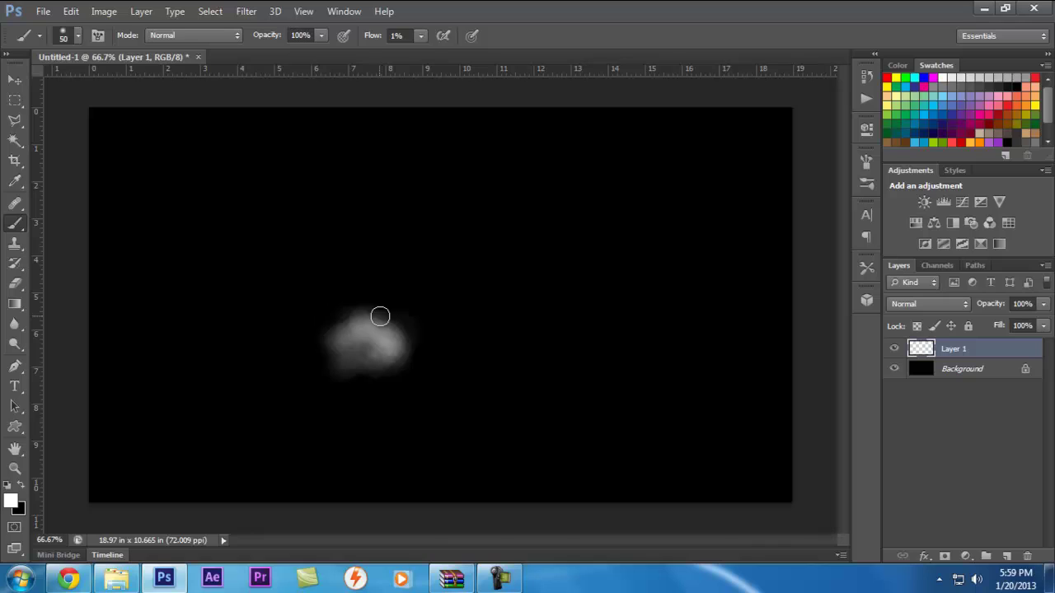
- Paint layered white strokes to build the cloud's top and brighten its centre
mouse_move(387, 313)
mouse_down()
mouse_move(372, 313)
mouse_move(395, 313)
mouse_move(360, 304)
mouse_move(365, 331)
mouse_up()
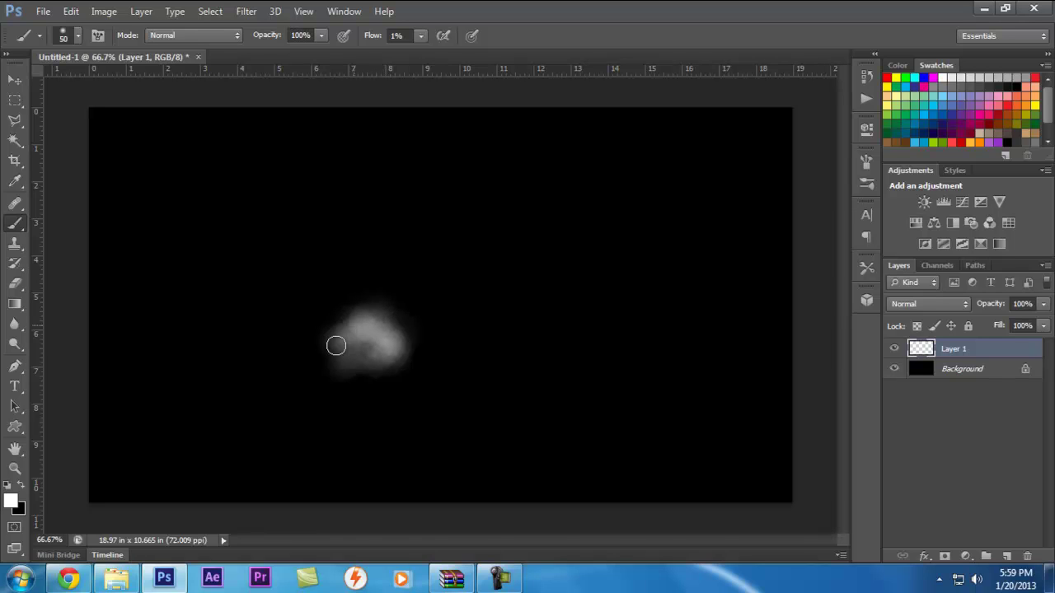
click(503, 577)
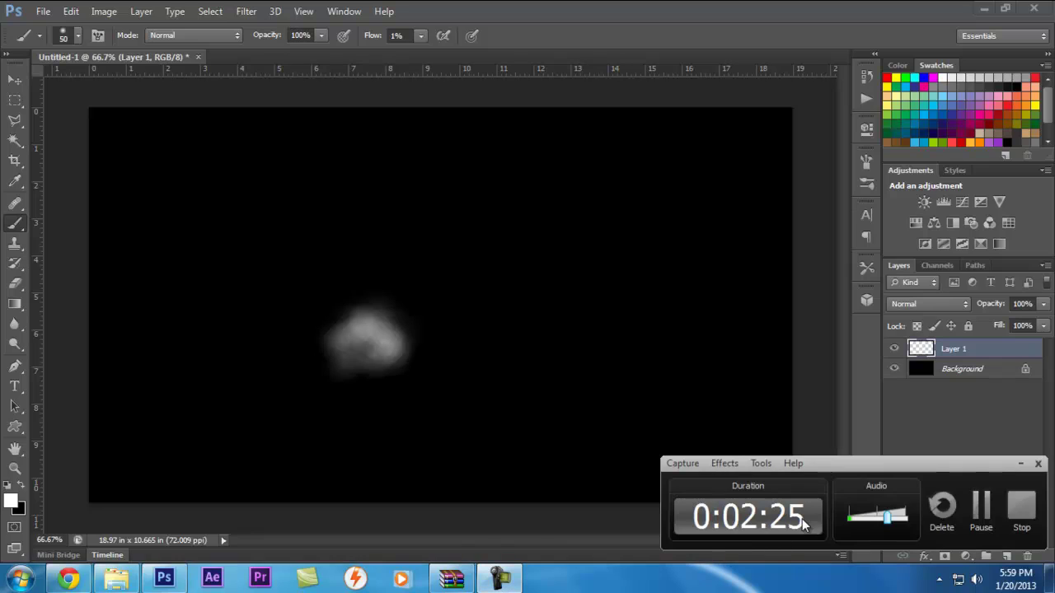
click(980, 507)
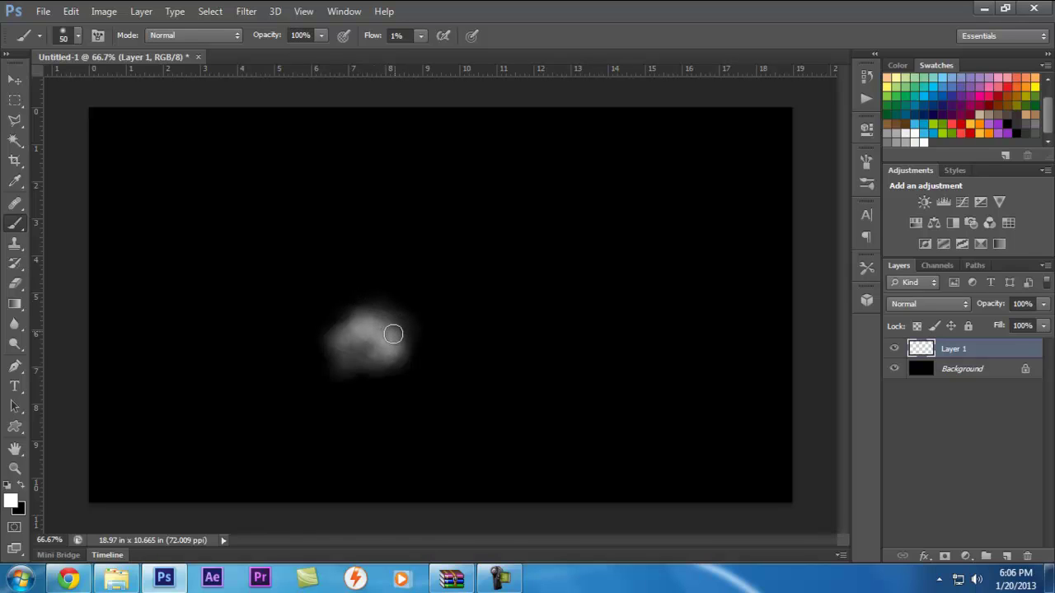
mouse_move(393, 334)
mouse_down()
mouse_move(367, 337)
mouse_move(374, 354)
mouse_move(357, 359)
mouse_move(353, 346)
mouse_move(371, 348)
mouse_move(370, 365)
mouse_move(376, 350)
mouse_move(372, 366)
mouse_move(350, 379)
mouse_move(348, 368)
mouse_move(320, 398)
mouse_move(319, 420)
mouse_move(345, 384)
mouse_move(331, 381)
mouse_move(327, 358)
mouse_move(345, 417)
mouse_move(358, 418)
mouse_move(309, 361)
mouse_move(385, 348)
mouse_move(379, 326)
mouse_move(364, 353)
mouse_up()
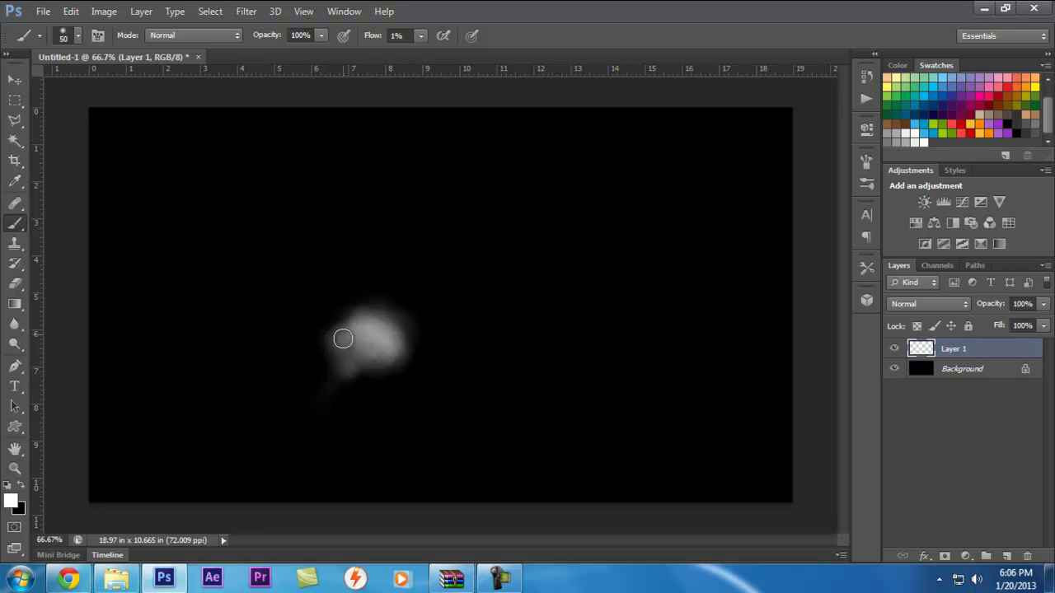
- Create Untitled-2 at 1366 × 768 px with Background Contents set to White
click(43, 11)
click(1024, 450)
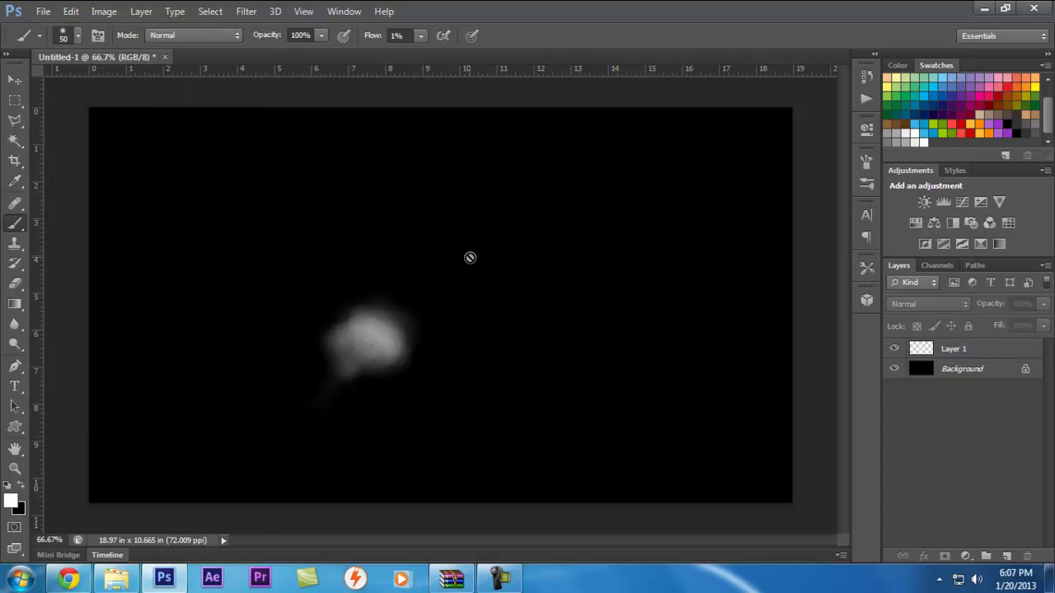
click(43, 10)
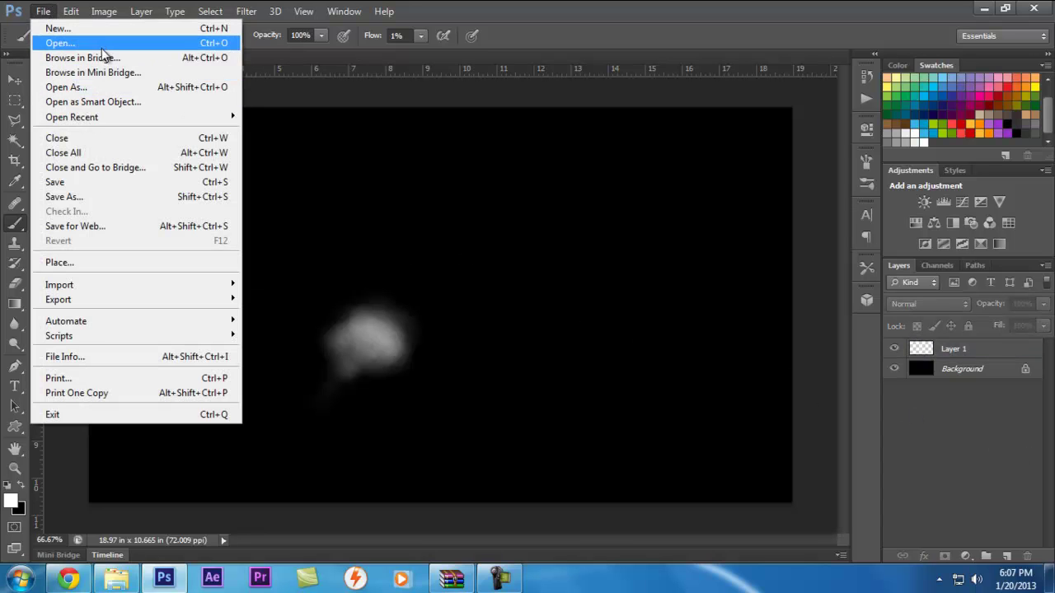
click(58, 28)
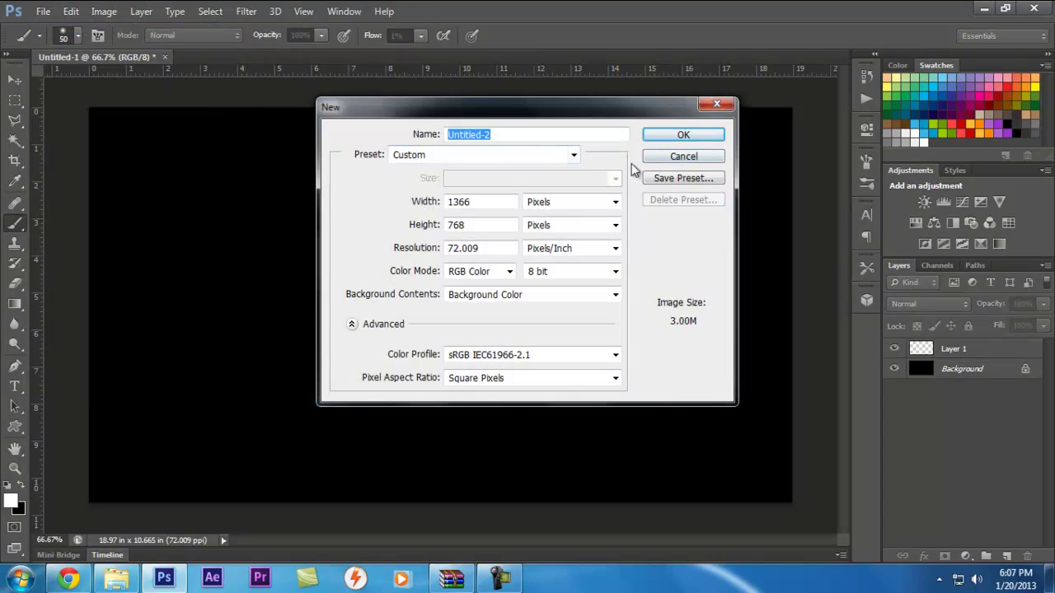
click(556, 297)
click(552, 306)
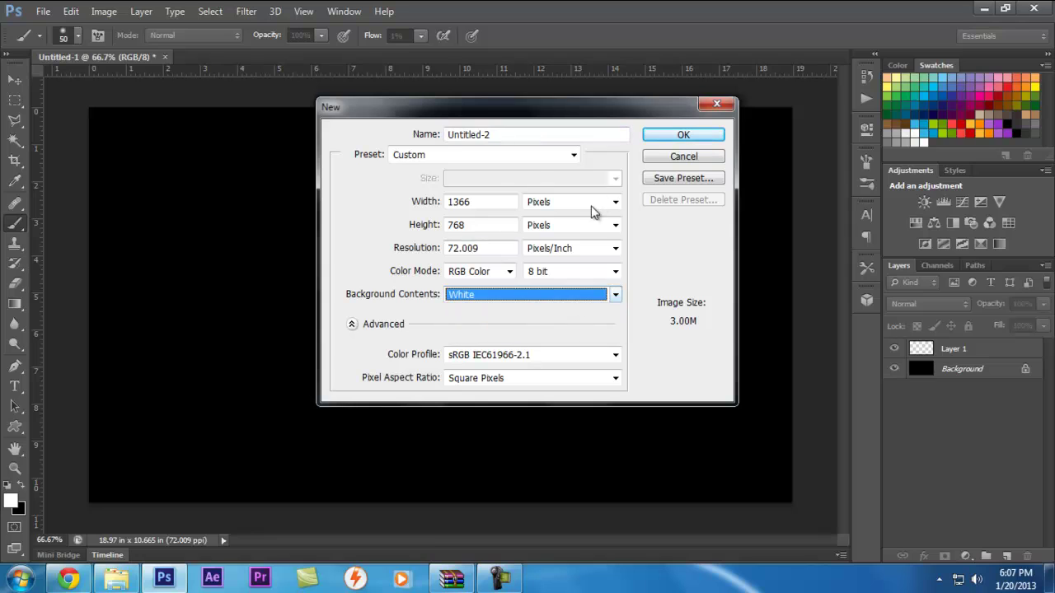
click(678, 136)
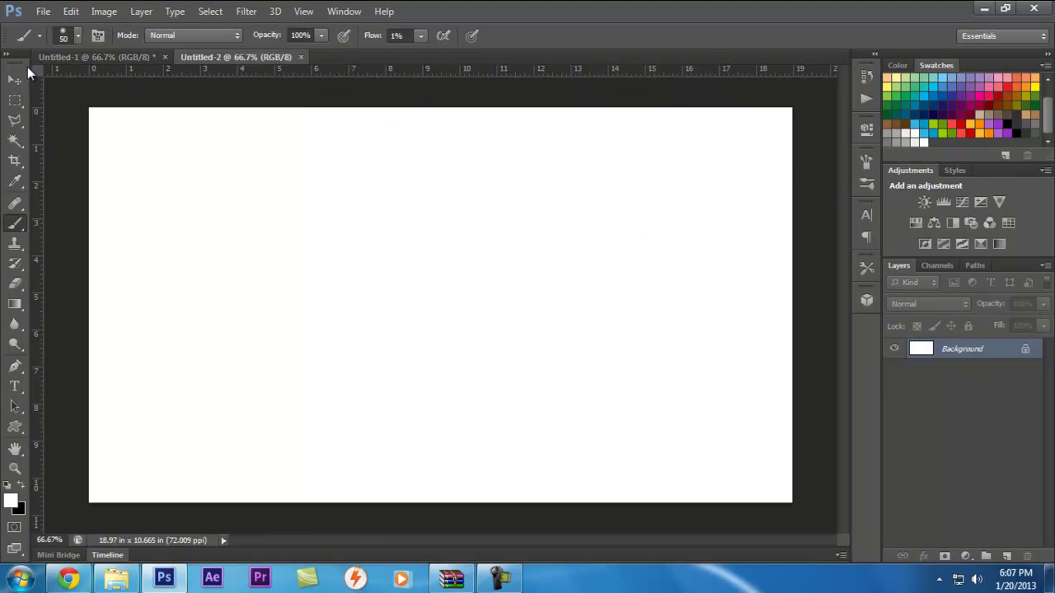
- Make black the painting colour, set Flow to 100%, and paint a solid black blob mid-canvas
key(d)
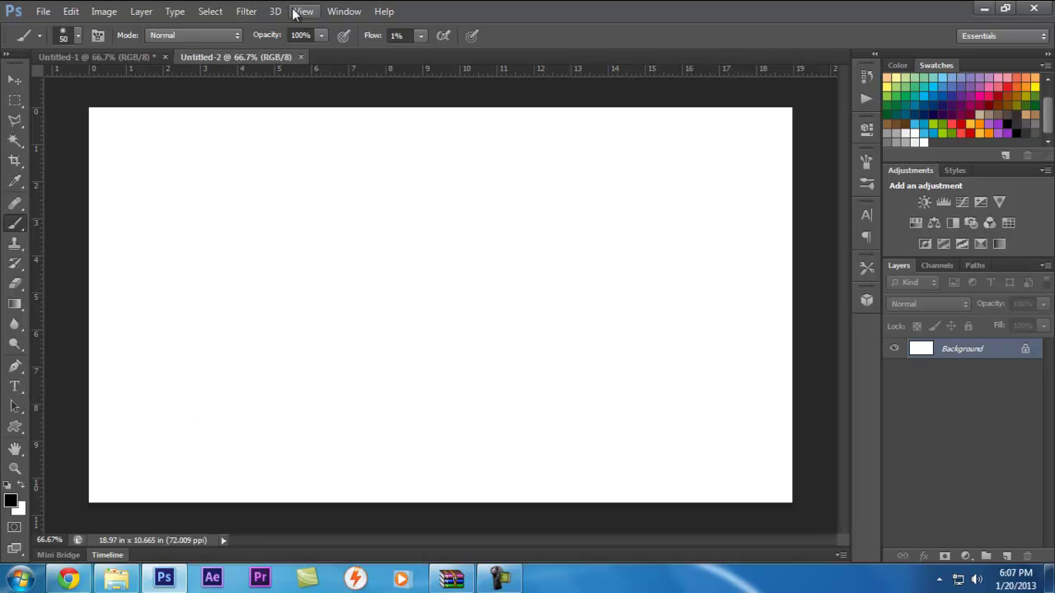
click(373, 36)
text(100)
key(Return)
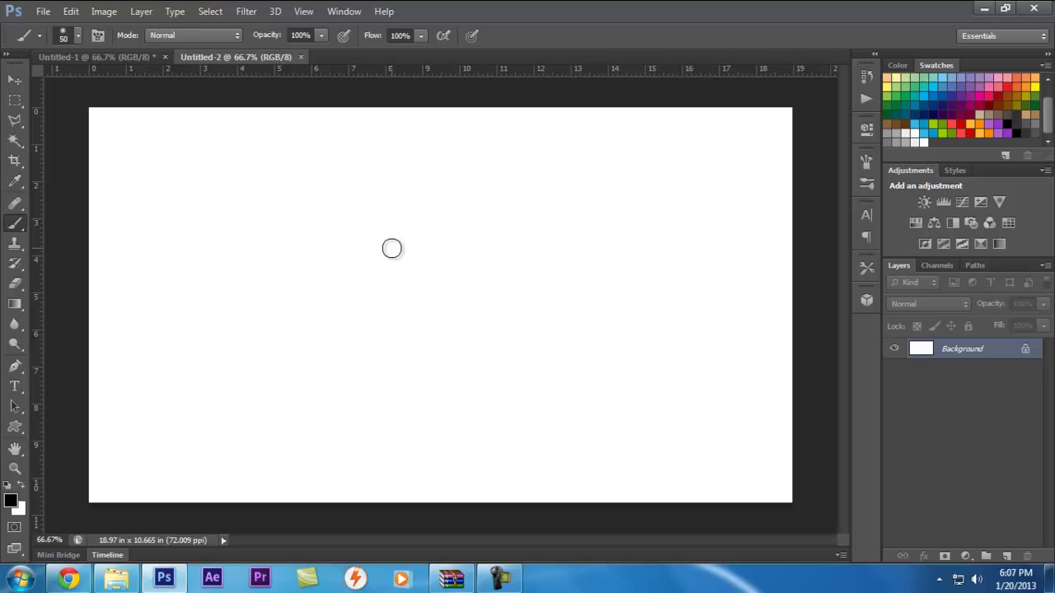
mouse_move(367, 334)
mouse_down()
mouse_move(412, 297)
mouse_move(398, 306)
mouse_move(406, 334)
mouse_up()
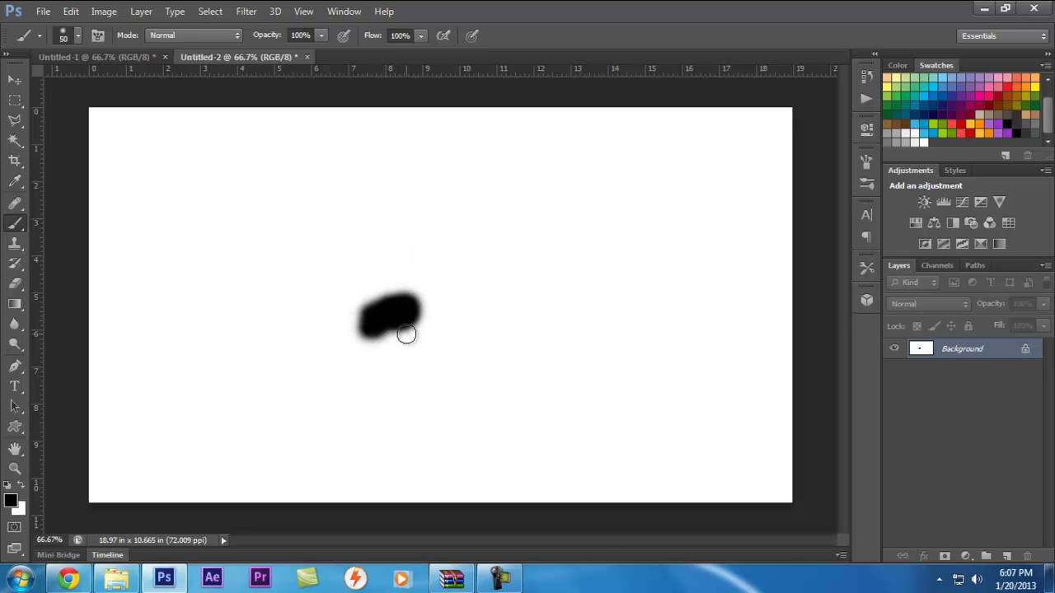
- At 1% flow, paint faint grey dabs, with the brush hardness raised to about 48%
drag(371, 43, 219, 40)
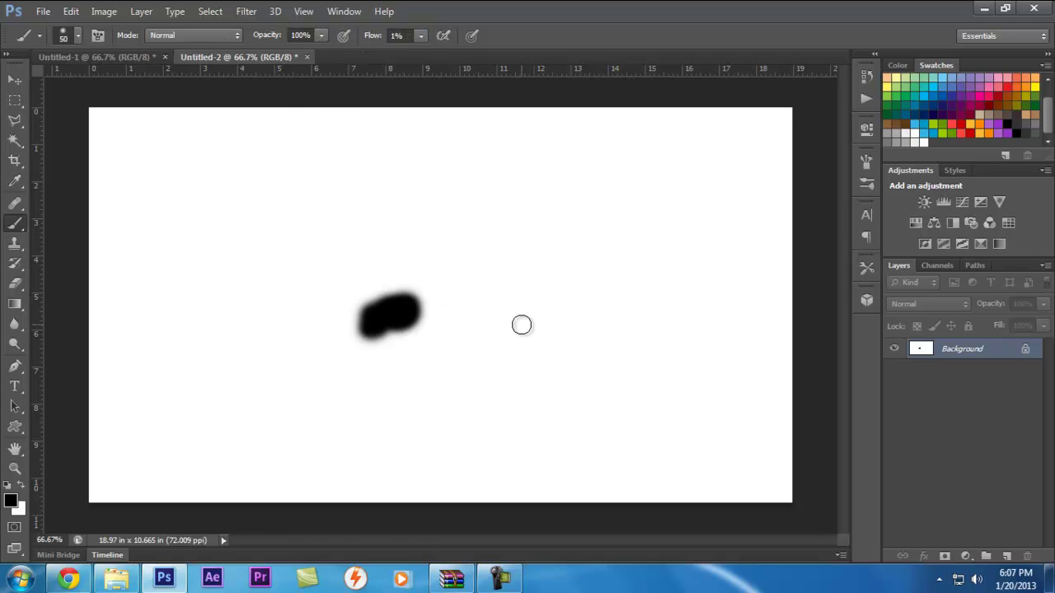
mouse_move(520, 322)
mouse_down()
mouse_move(492, 340)
mouse_move(504, 346)
mouse_move(503, 335)
mouse_up()
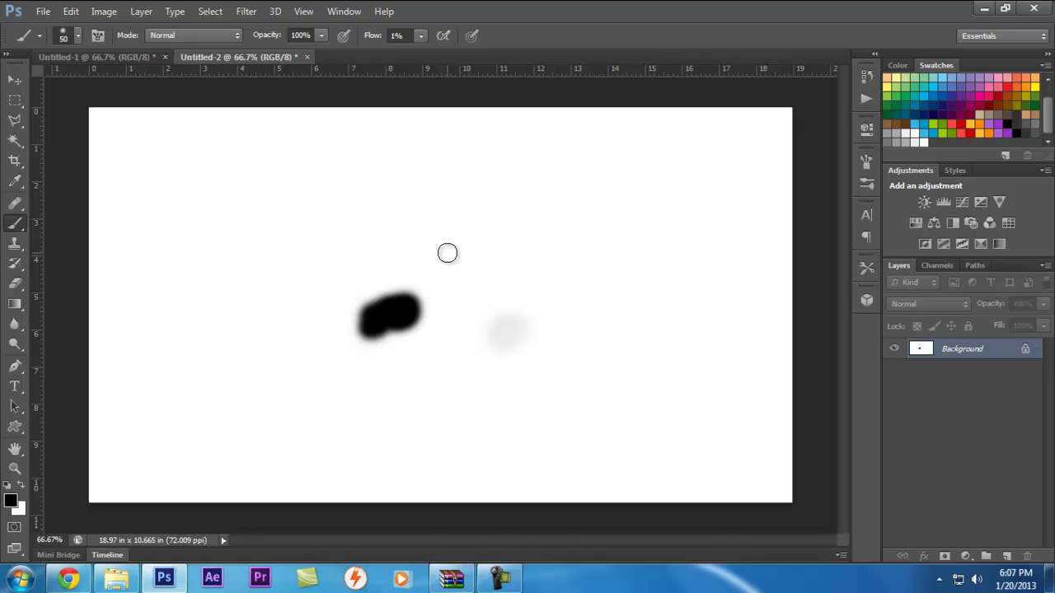
right_click(426, 228)
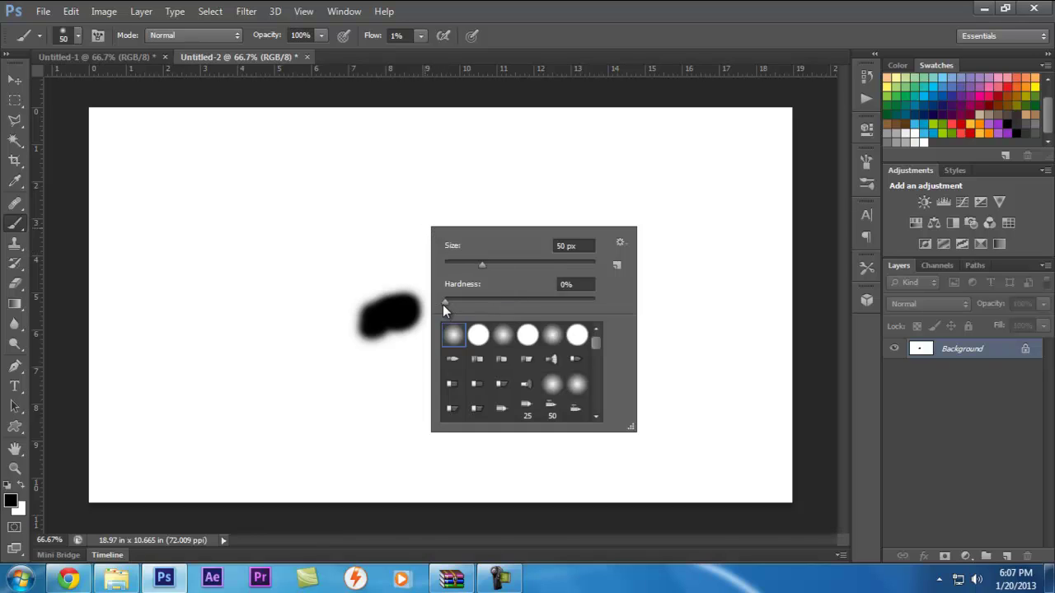
drag(444, 303, 516, 302)
click(483, 330)
click(675, 195)
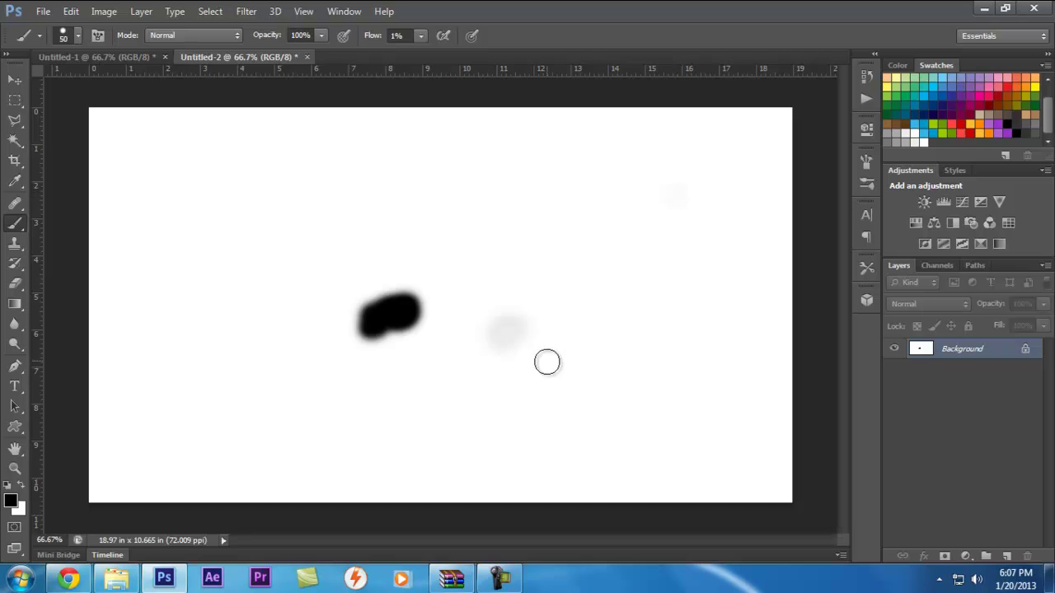
mouse_move(304, 162)
mouse_down()
mouse_move(289, 150)
mouse_move(304, 166)
mouse_move(304, 156)
mouse_move(337, 146)
mouse_move(306, 158)
mouse_up()
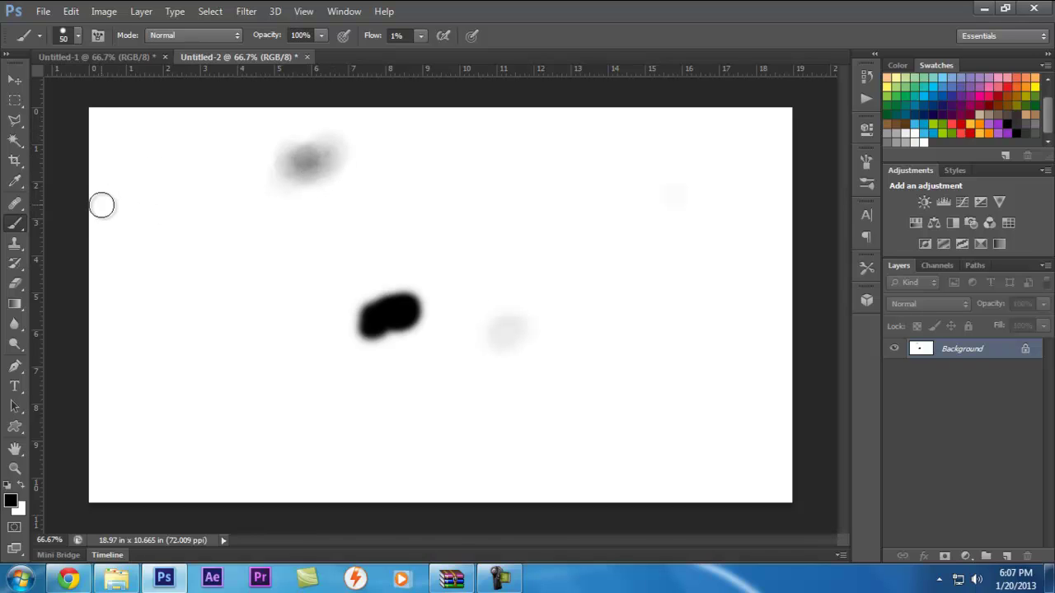
- Erase all test marks with an enlarged eraser, then paint a dark smoke cloud mid-canvas at 1% flow
click(15, 283)
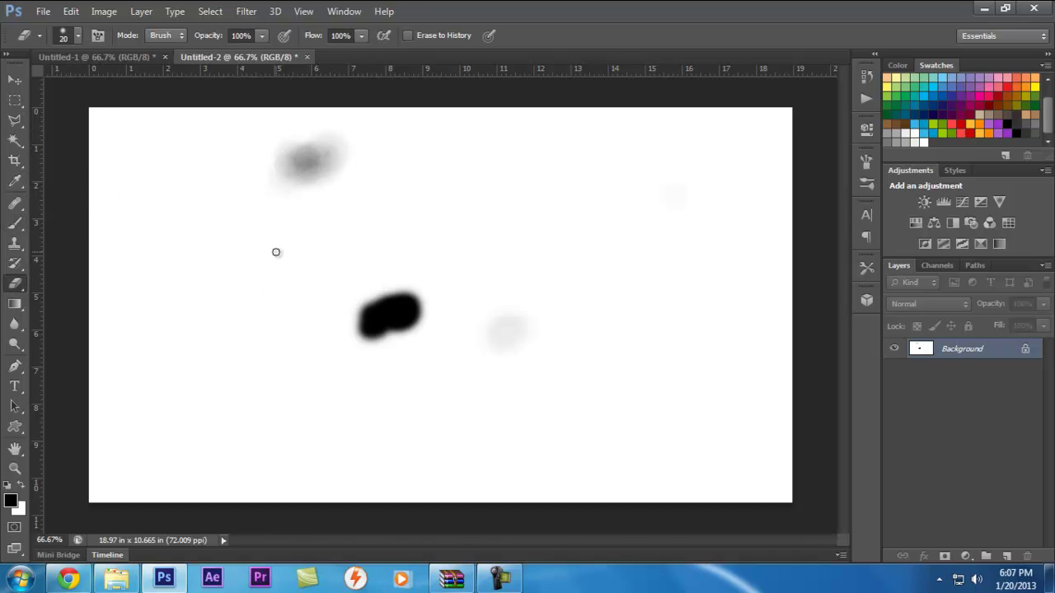
key(bracketright)
key(bracketright)
key(bracketright)
key(bracketright)
key(bracketright)
key(bracketright)
key(bracketright)
key(bracketright)
key(bracketright)
key(bracketright)
key(bracketright)
key(bracketright)
key(bracketright)
key(bracketright)
key(bracketright)
key(bracketright)
mouse_move(322, 207)
mouse_down()
mouse_move(324, 151)
mouse_move(415, 208)
mouse_move(483, 300)
mouse_move(558, 363)
mouse_move(294, 329)
mouse_up()
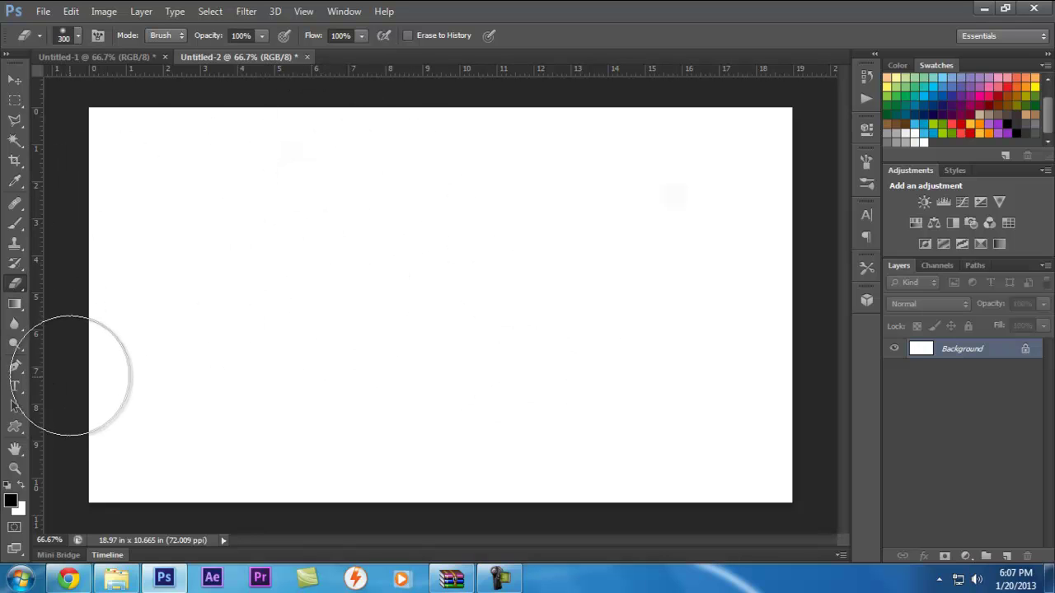
key(b)
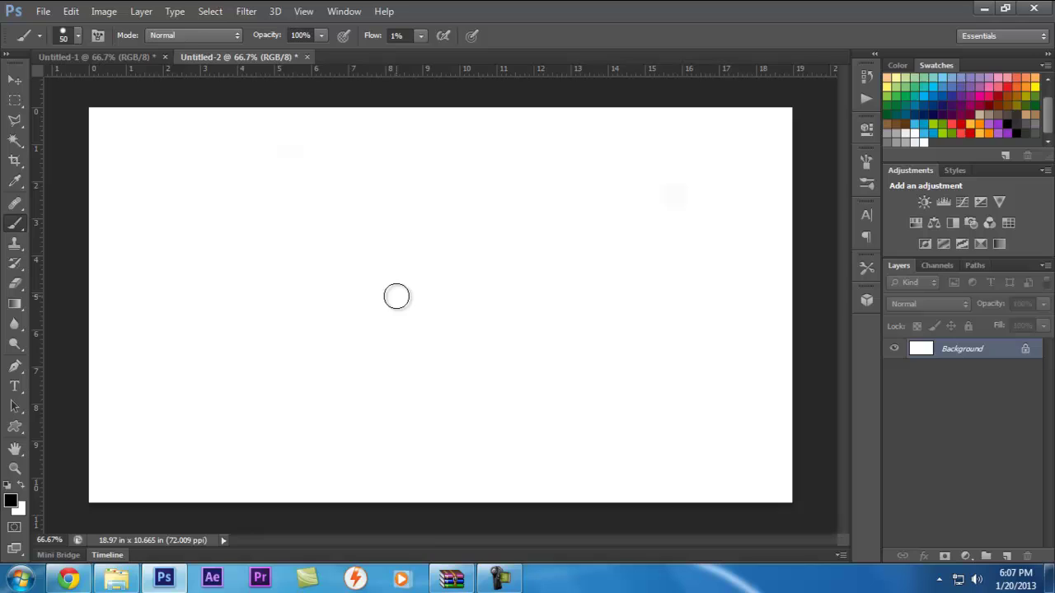
mouse_move(399, 304)
mouse_down()
mouse_move(426, 284)
mouse_move(449, 295)
mouse_move(401, 288)
mouse_move(421, 285)
mouse_move(420, 301)
mouse_move(403, 310)
mouse_move(408, 291)
mouse_move(452, 284)
mouse_move(425, 295)
mouse_move(412, 277)
mouse_move(433, 286)
mouse_move(429, 302)
mouse_move(421, 260)
mouse_move(452, 280)
mouse_move(454, 260)
mouse_move(432, 276)
mouse_move(462, 286)
mouse_move(425, 268)
mouse_move(446, 310)
mouse_move(422, 293)
mouse_move(452, 308)
mouse_move(445, 278)
mouse_move(430, 294)
mouse_move(435, 279)
mouse_move(404, 278)
mouse_move(459, 293)
mouse_move(428, 272)
mouse_move(436, 304)
mouse_move(425, 271)
mouse_move(436, 296)
mouse_move(394, 277)
mouse_move(400, 259)
mouse_move(396, 286)
mouse_move(438, 252)
mouse_move(475, 262)
mouse_move(440, 278)
mouse_move(485, 269)
mouse_move(446, 270)
mouse_move(445, 247)
mouse_move(435, 248)
mouse_move(445, 261)
mouse_move(374, 273)
mouse_move(464, 235)
mouse_move(413, 244)
mouse_move(431, 228)
mouse_move(467, 255)
mouse_move(446, 226)
mouse_move(442, 243)
mouse_move(401, 277)
mouse_move(410, 235)
mouse_move(438, 219)
mouse_move(456, 224)
mouse_move(454, 195)
mouse_move(461, 207)
mouse_move(407, 252)
mouse_move(445, 276)
mouse_move(462, 255)
mouse_move(460, 269)
mouse_move(401, 269)
mouse_move(462, 281)
mouse_move(431, 290)
mouse_move(461, 248)
mouse_up()
- With the fully soft 0% hardness tip, darken the cloud's core and extend its right side
right_click(451, 325)
click(367, 327)
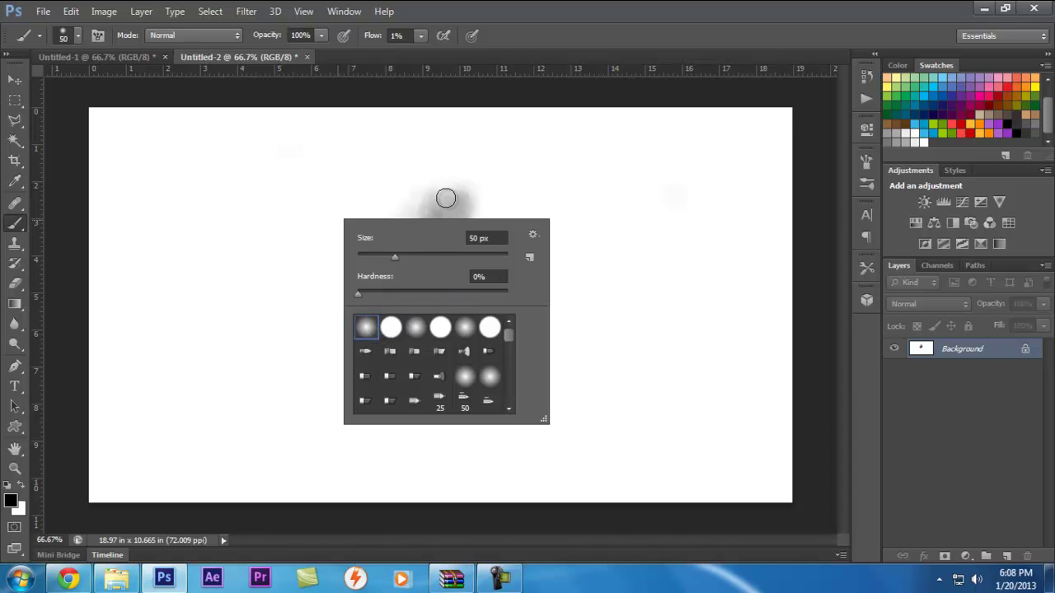
mouse_move(447, 198)
mouse_down()
mouse_move(462, 286)
mouse_move(445, 287)
mouse_move(429, 257)
mouse_move(451, 276)
mouse_move(440, 268)
mouse_move(447, 273)
mouse_move(420, 259)
mouse_up()
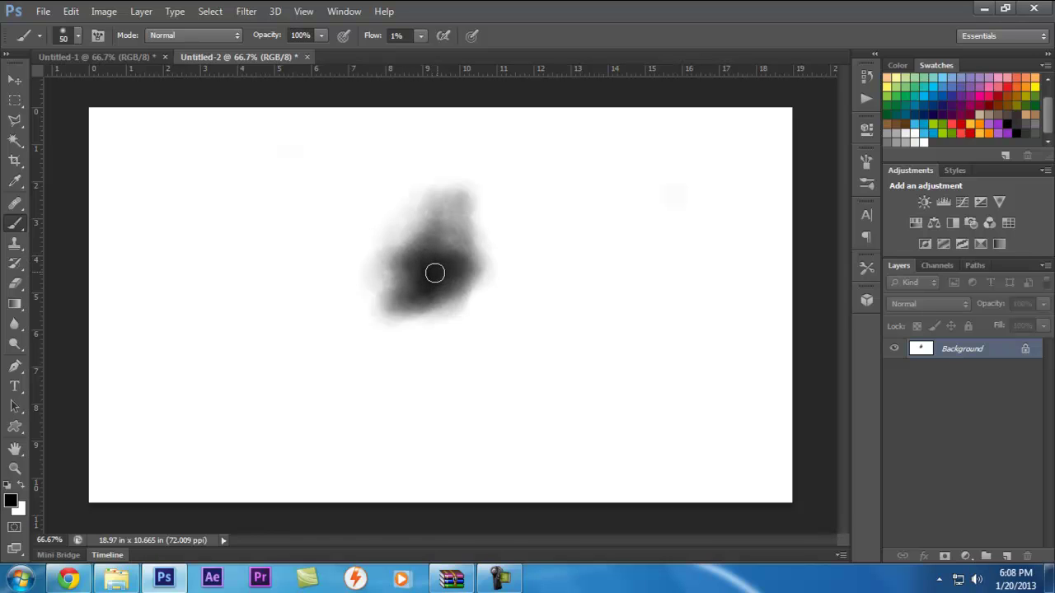
mouse_move(433, 252)
mouse_down()
mouse_move(493, 274)
mouse_move(480, 259)
mouse_move(492, 276)
mouse_move(447, 278)
mouse_move(472, 290)
mouse_move(409, 286)
mouse_move(457, 303)
mouse_up()
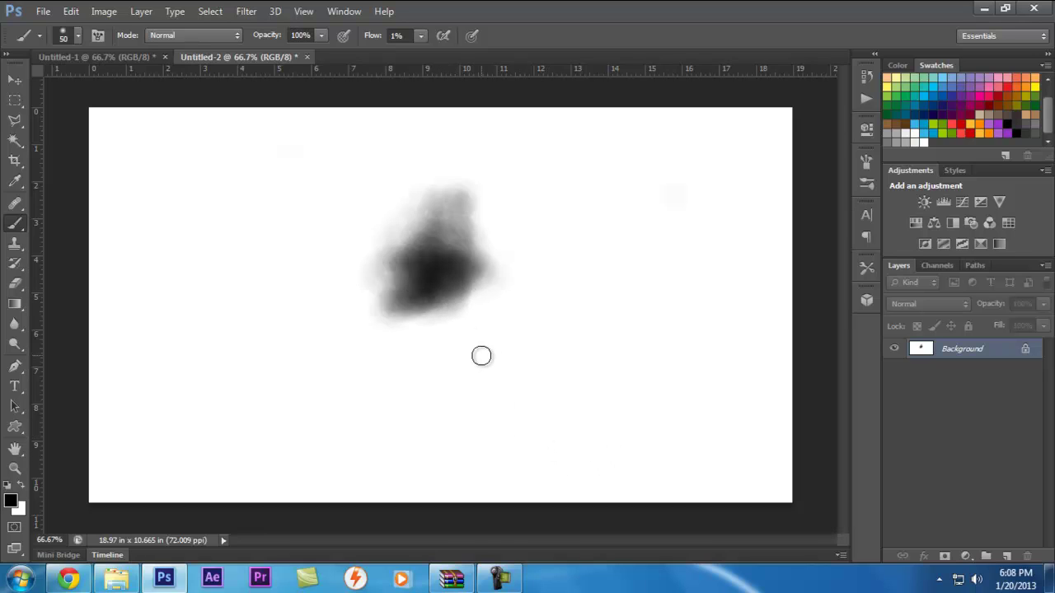
- Switch between Untitled-1 and Untitled-2 to compare, ending on Untitled-1 with Layer 1 selected
click(115, 57)
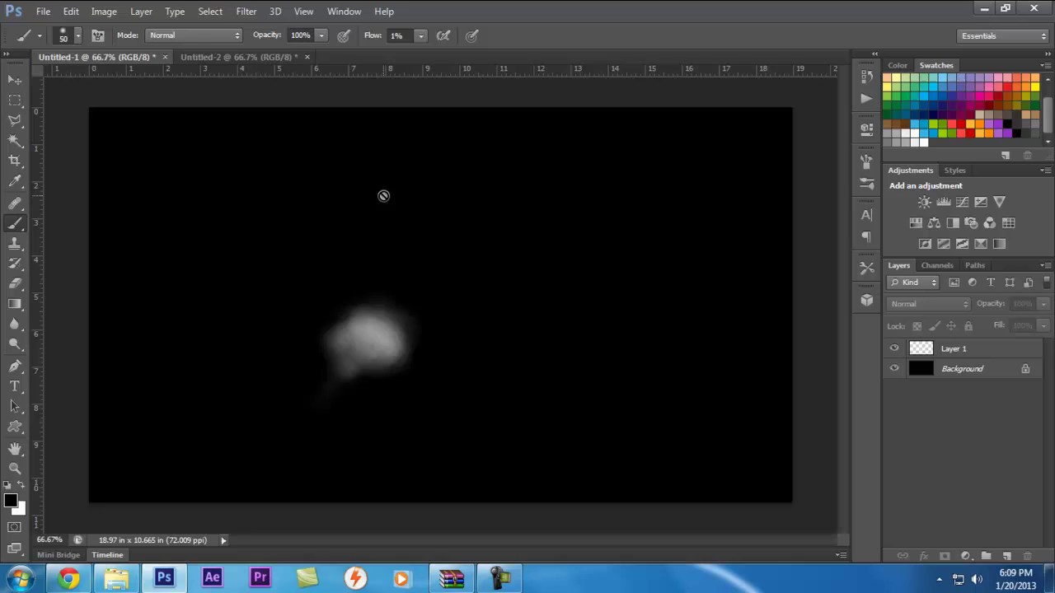
click(258, 55)
key(ctrl+Tab)
click(266, 57)
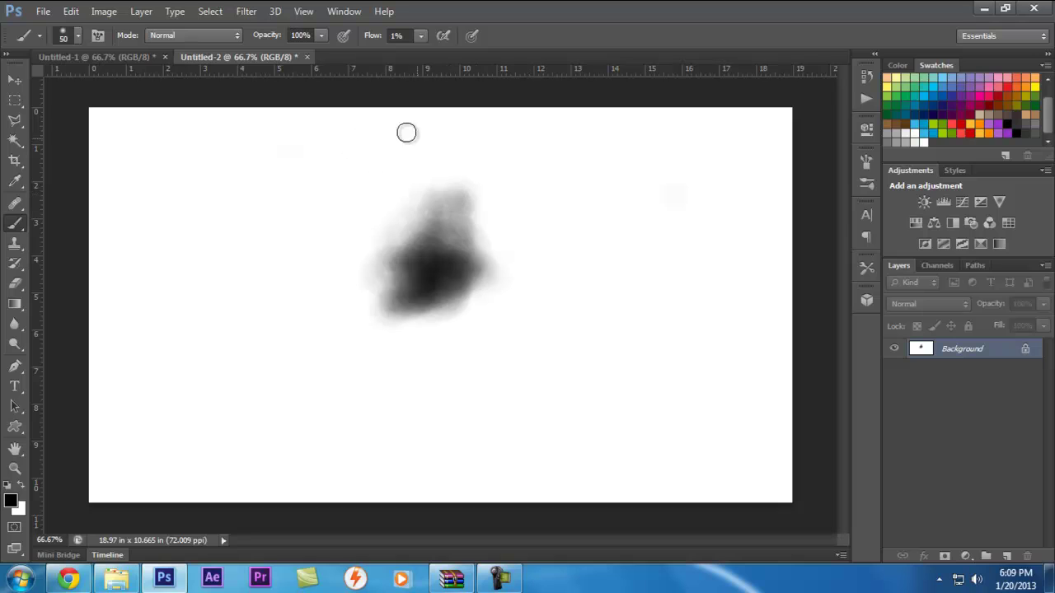
click(151, 60)
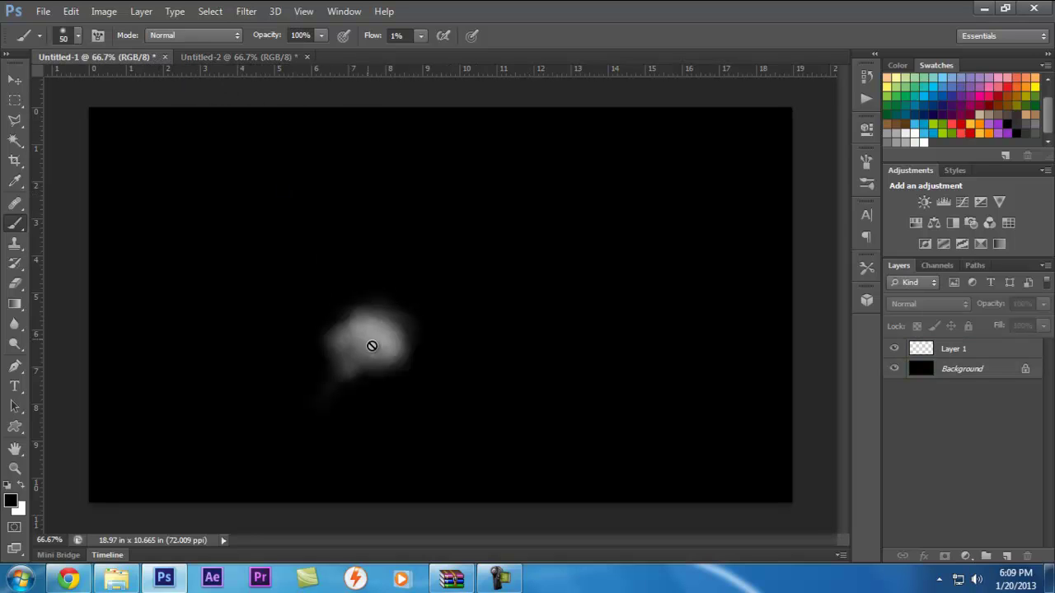
click(935, 354)
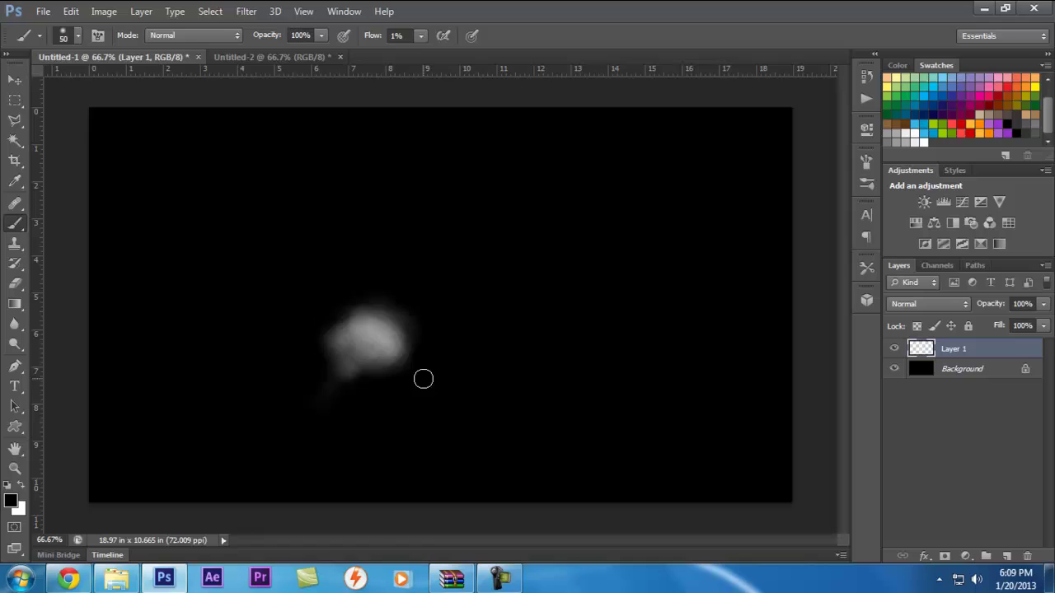